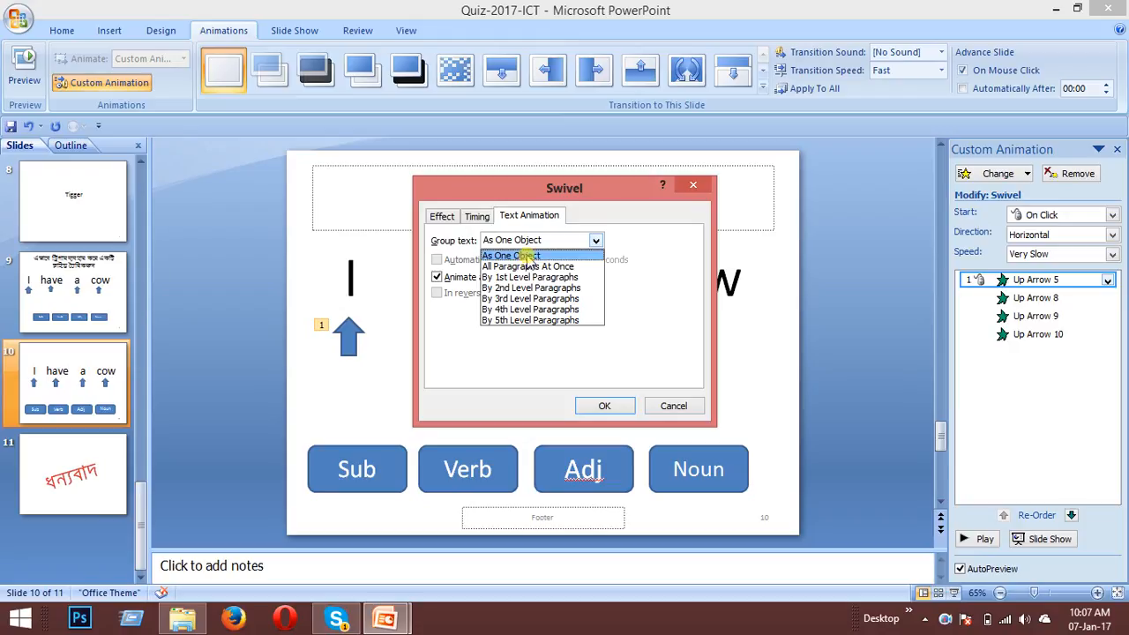
Group the text of the Swivel effect on the arrow under "I" as one object and trigger the effect on click of Rounded Rectangle 18: Sub.
left_click(527, 256)
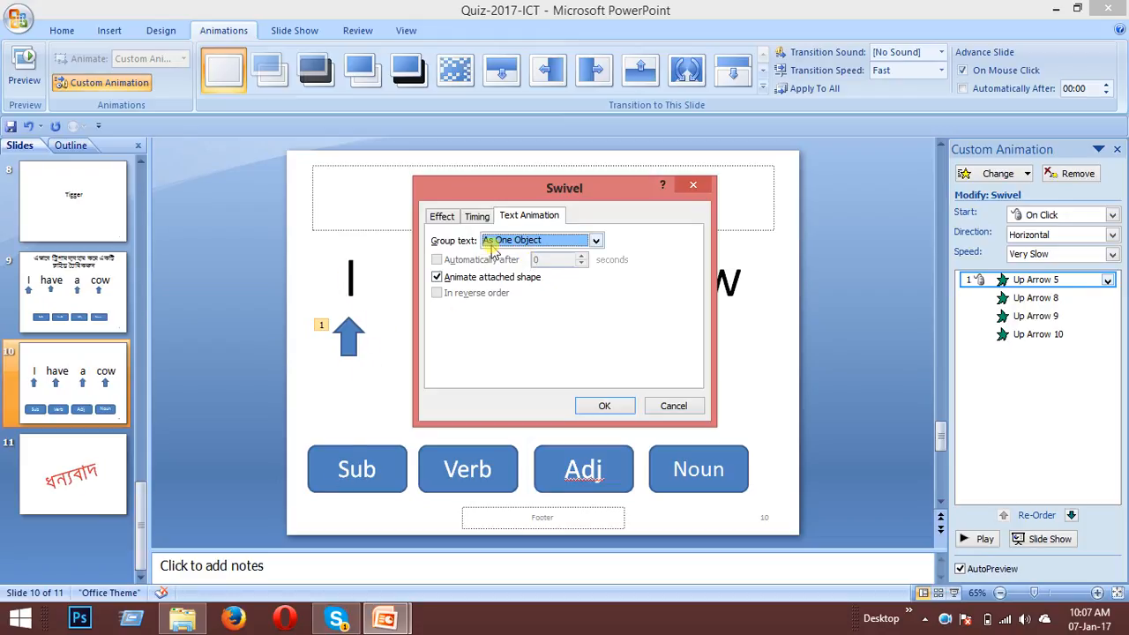
left_click(476, 218)
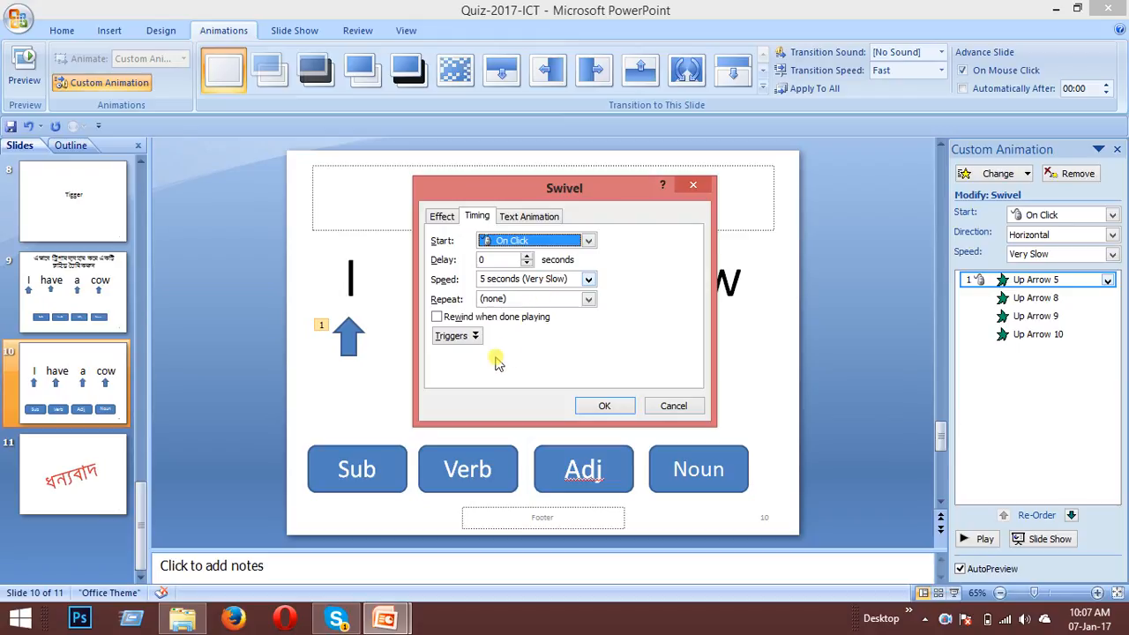
left_click(455, 336)
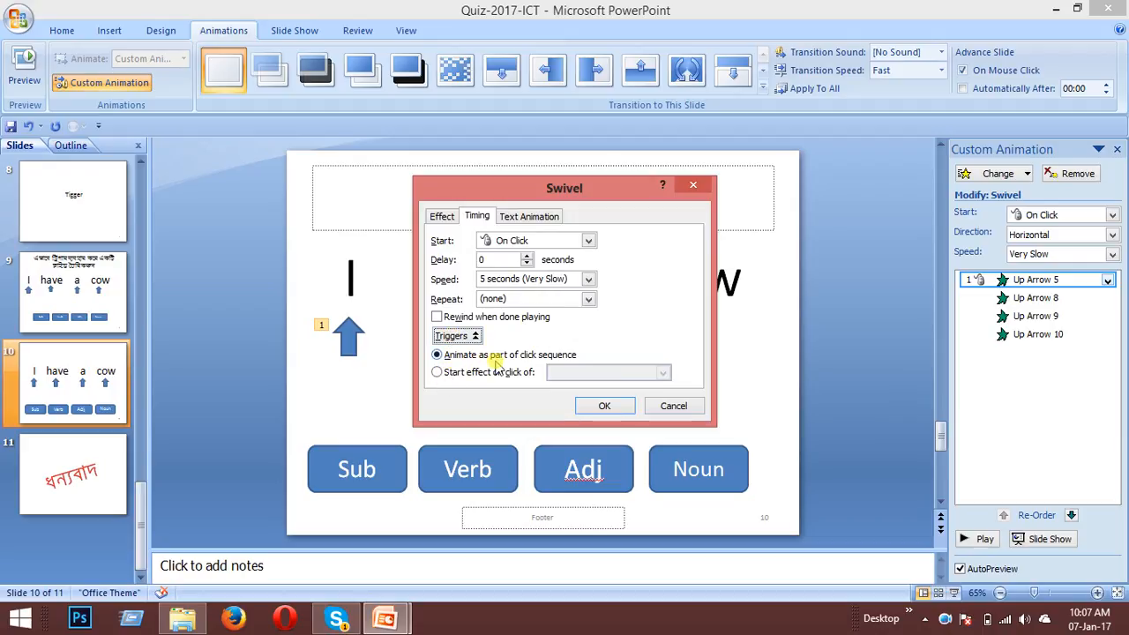
left_click(437, 373)
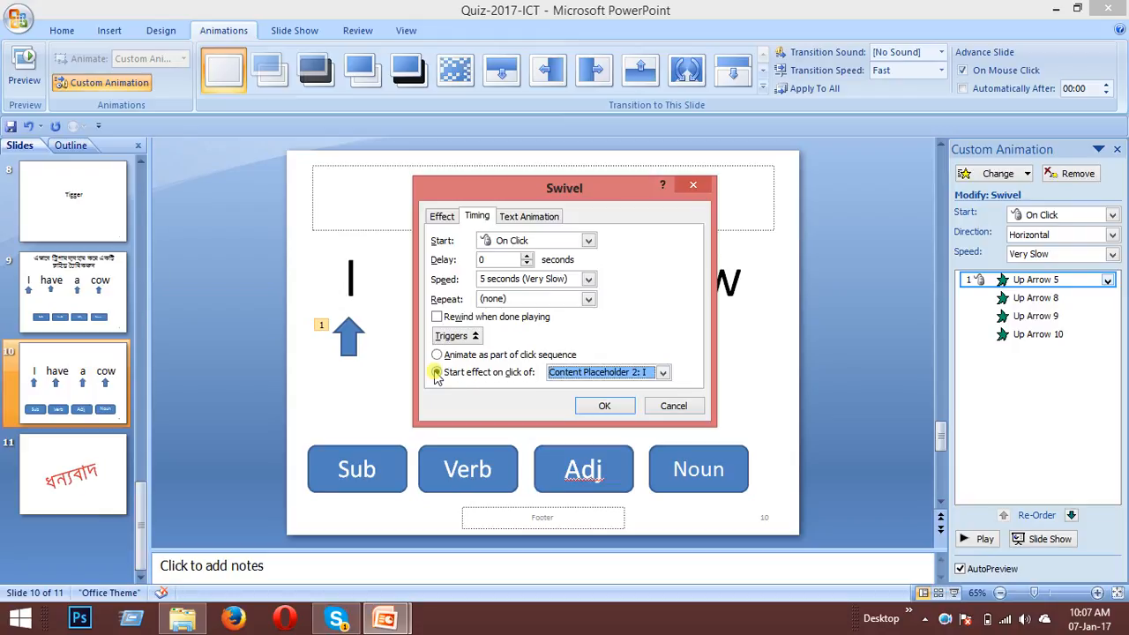
left_click(663, 372)
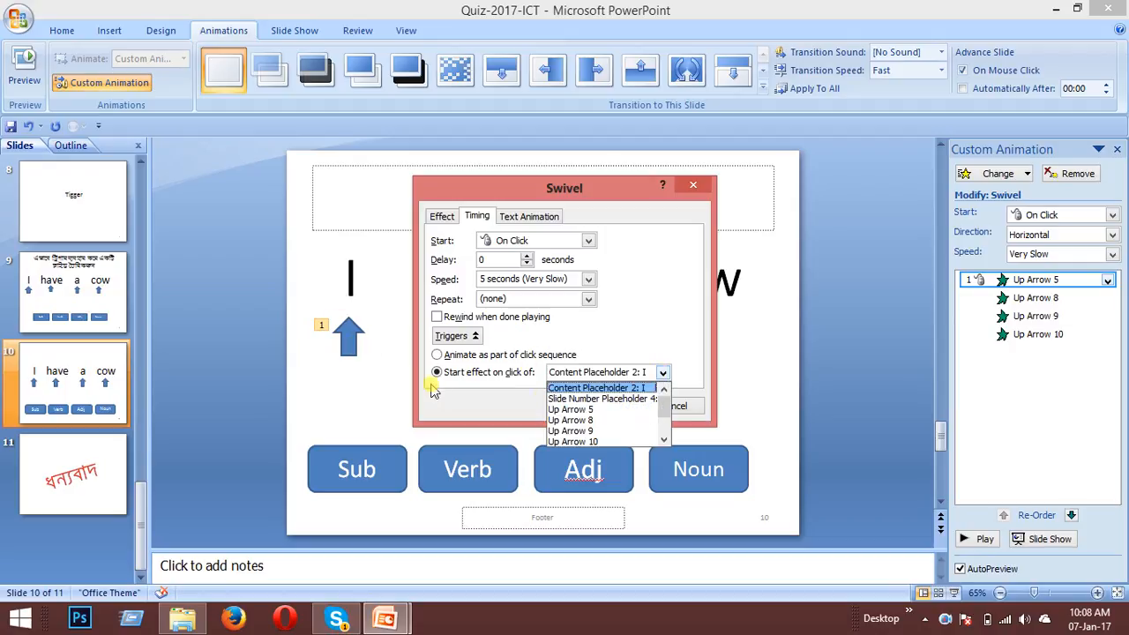
left_click(664, 440)
left_click(664, 440)
left_click(665, 439)
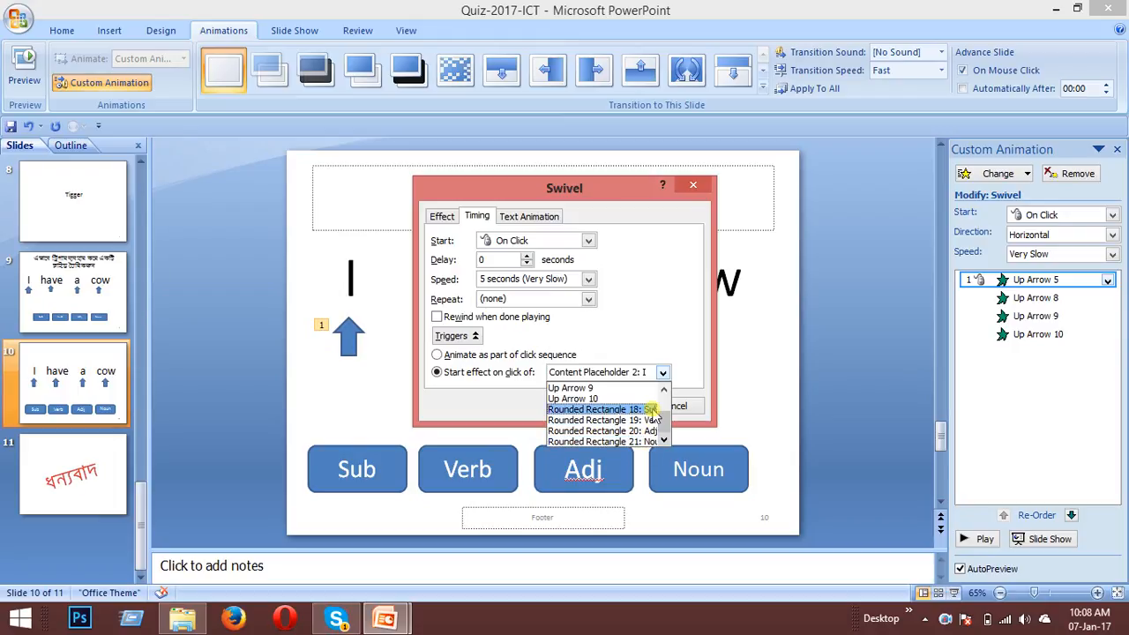
left_click(647, 408)
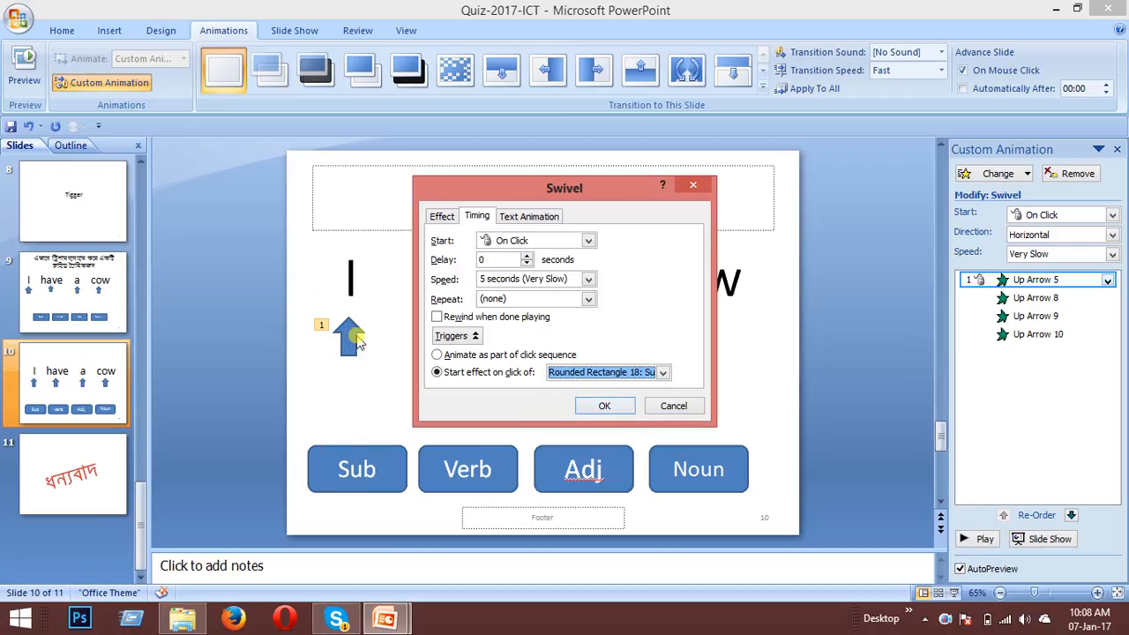
Set the Swivel effect on the arrow under "I" to Hide on Next Mouse Click after animation and apply the settings.
left_click(440, 216)
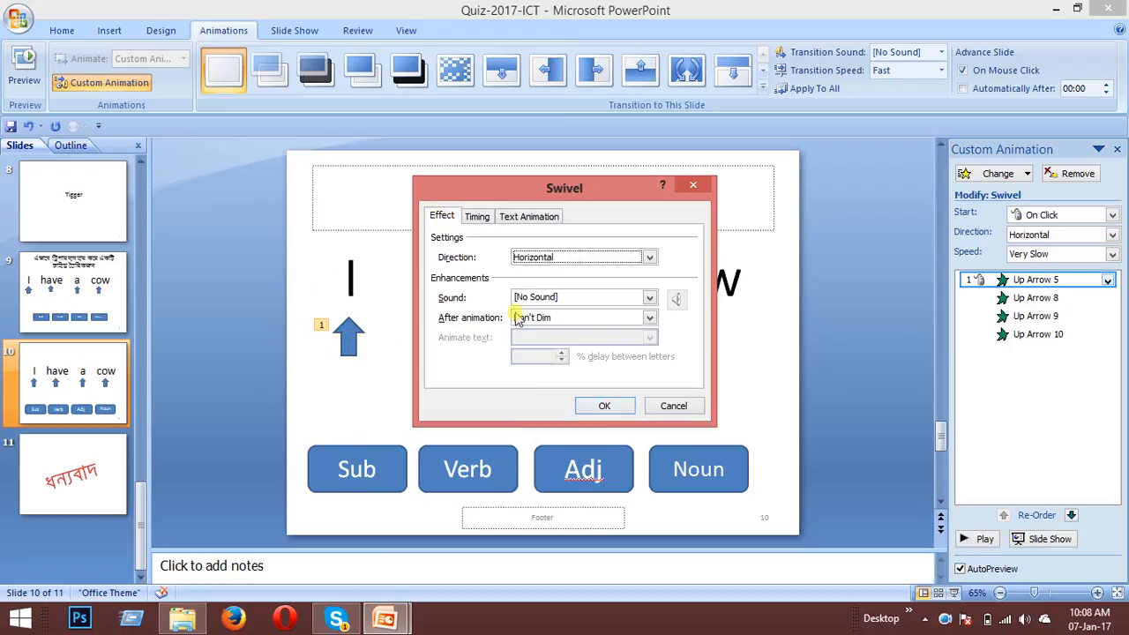
left_click(649, 318)
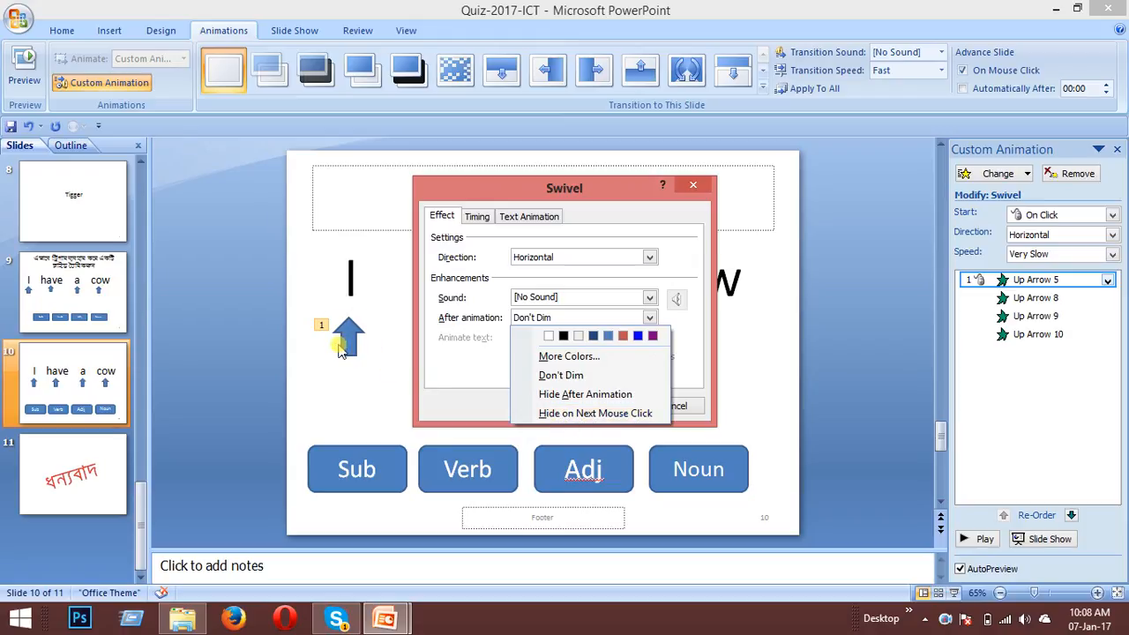
left_click(595, 413)
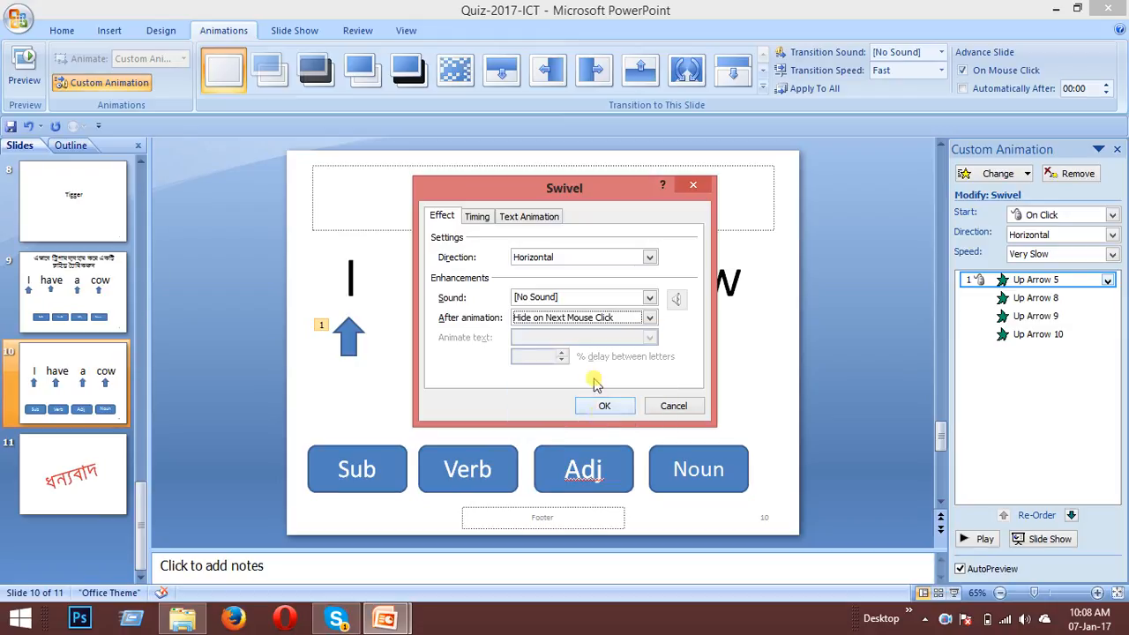
left_click(477, 218)
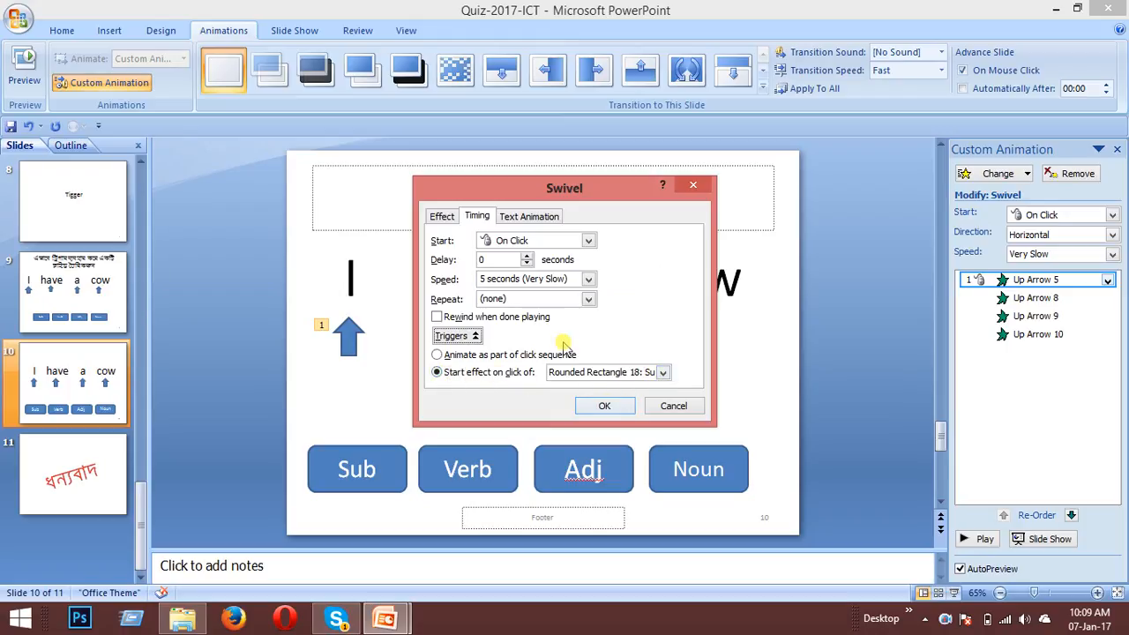
left_click(442, 216)
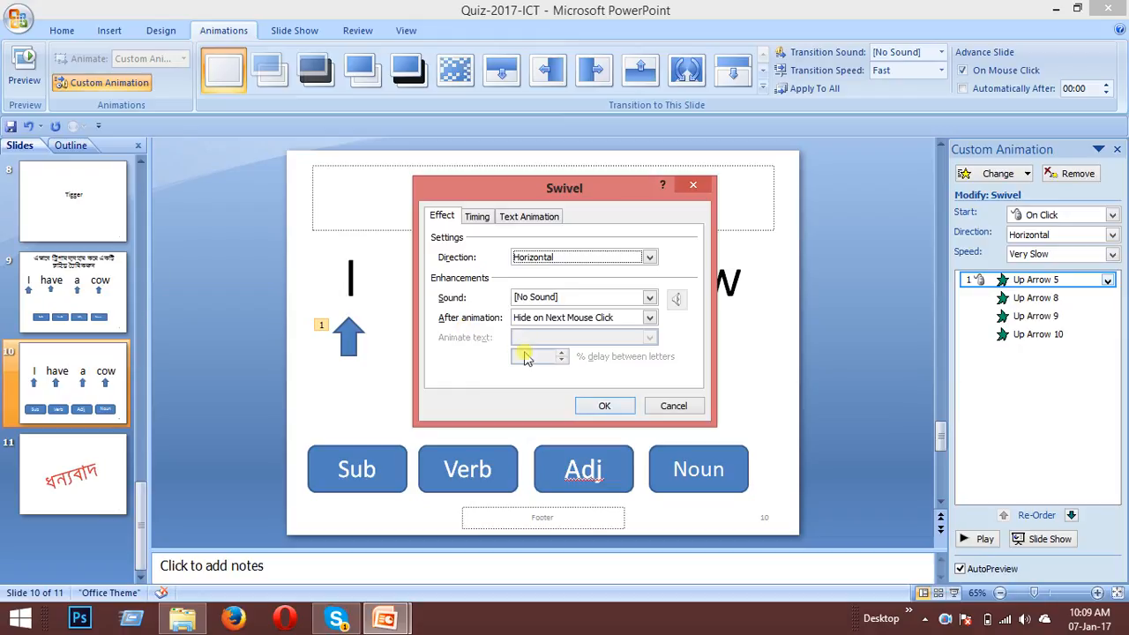
left_click(649, 318)
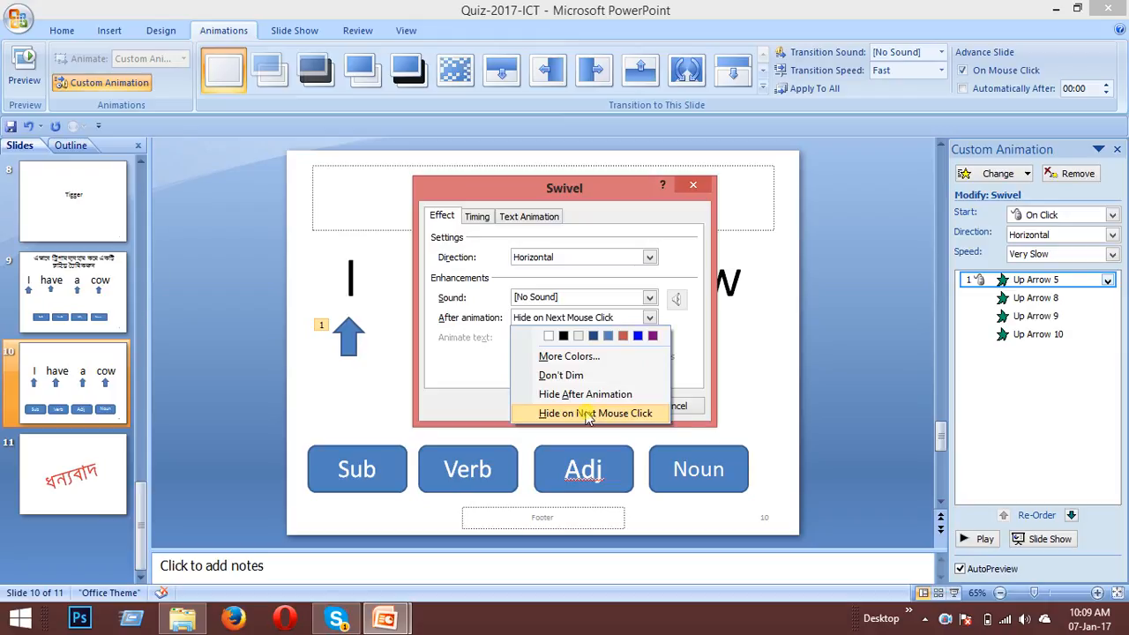
left_click(622, 413)
left_click(606, 407)
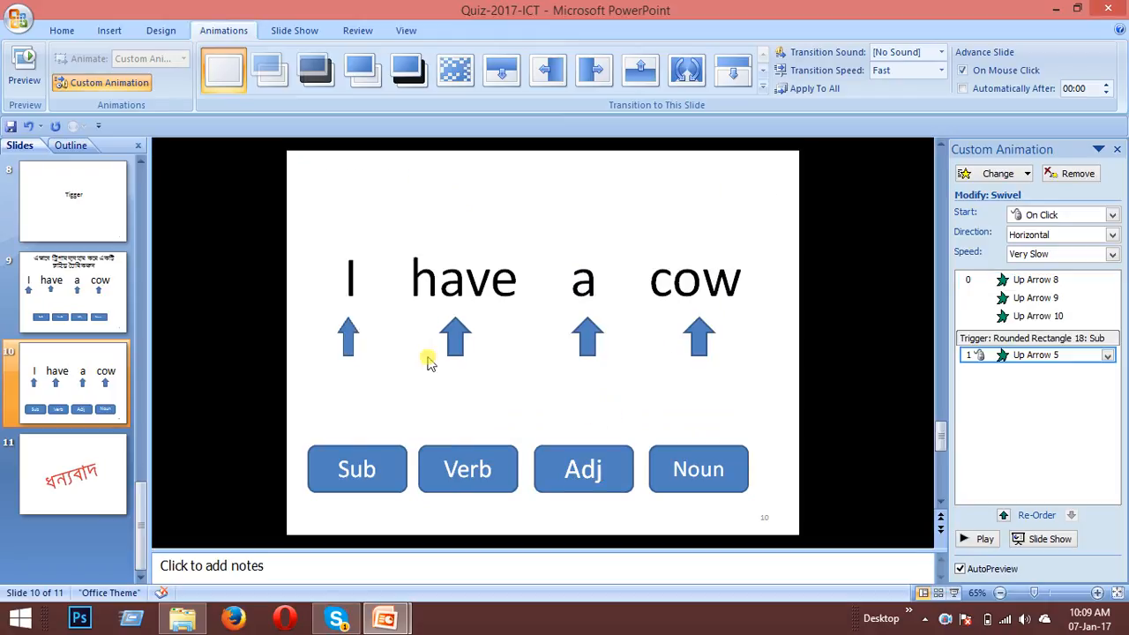
Test the Sub button's trigger in a slide show of slide 10, and return to slide 10 in the editor.
left_click(1042, 539)
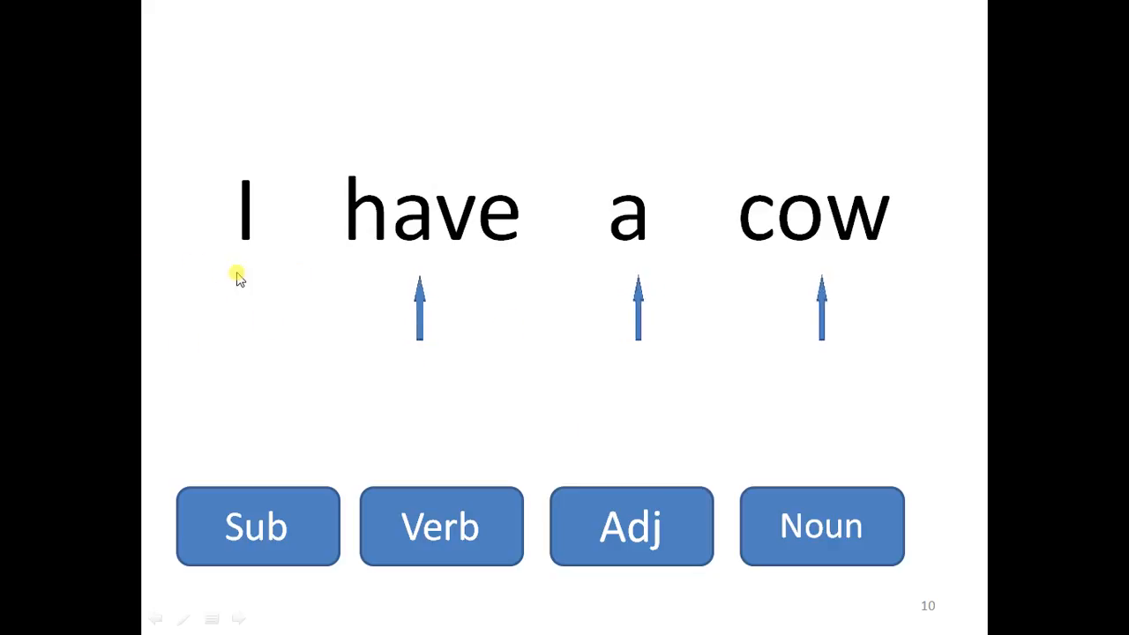
left_click(245, 548)
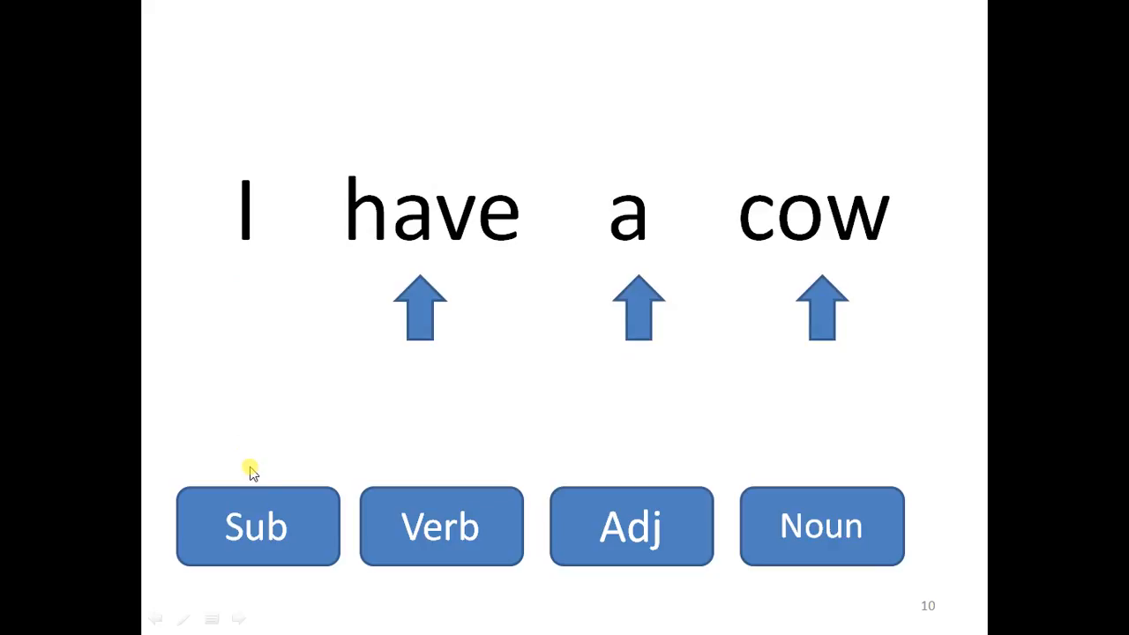
left_click(251, 524)
left_click(255, 528)
left_click(254, 527)
left_click(421, 310)
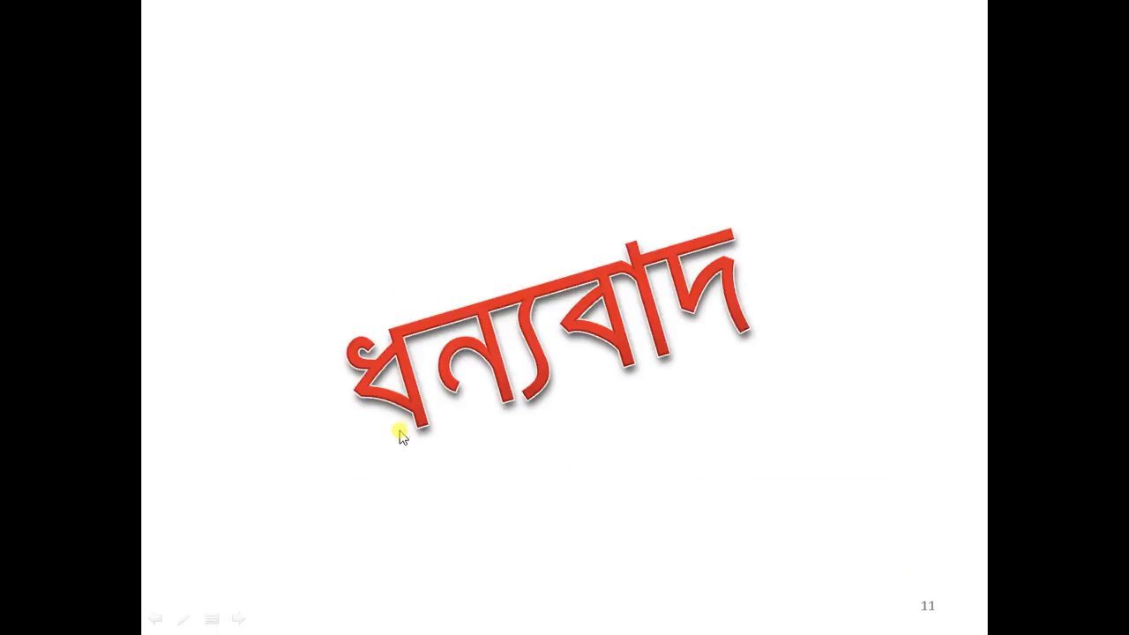
key("Escape")
scroll(466, 416, "down", 1)
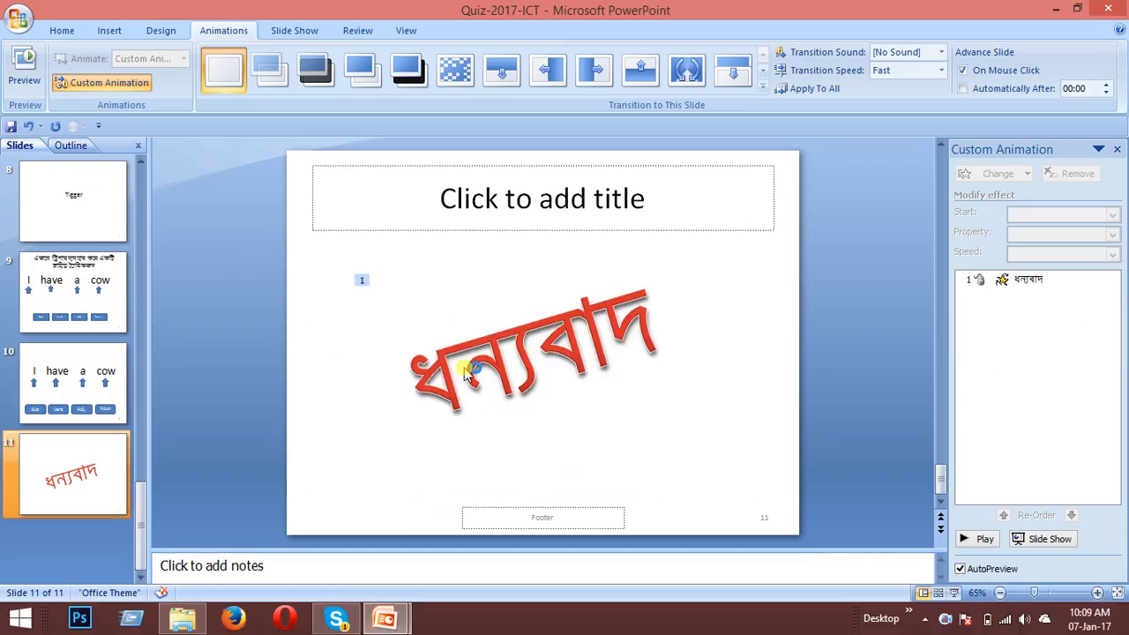
left_click(82, 375)
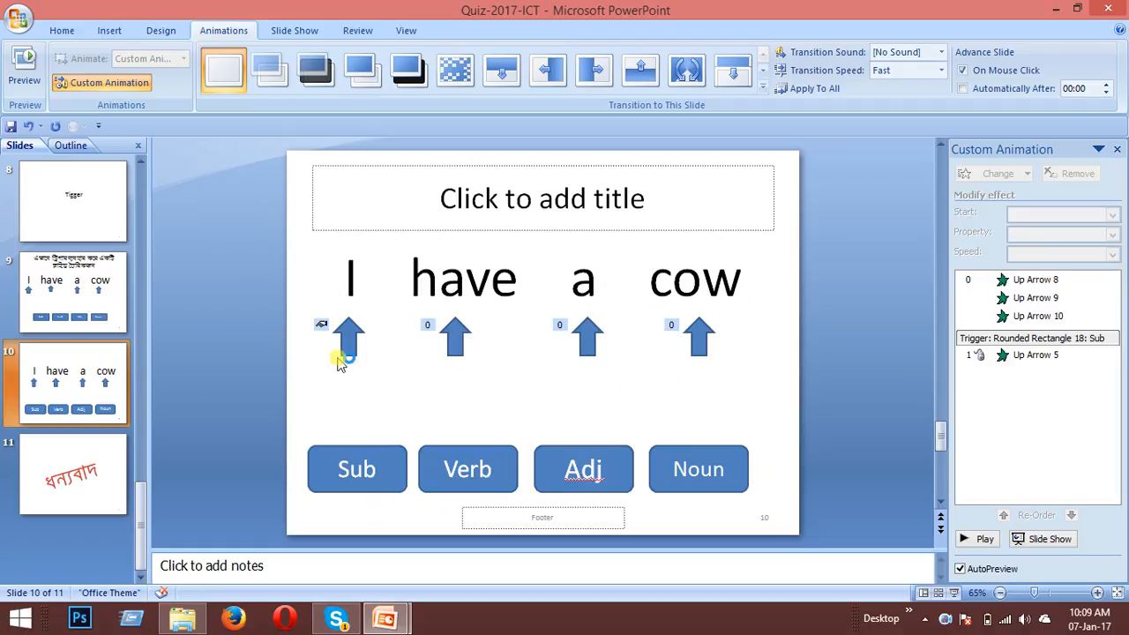
key("F1")
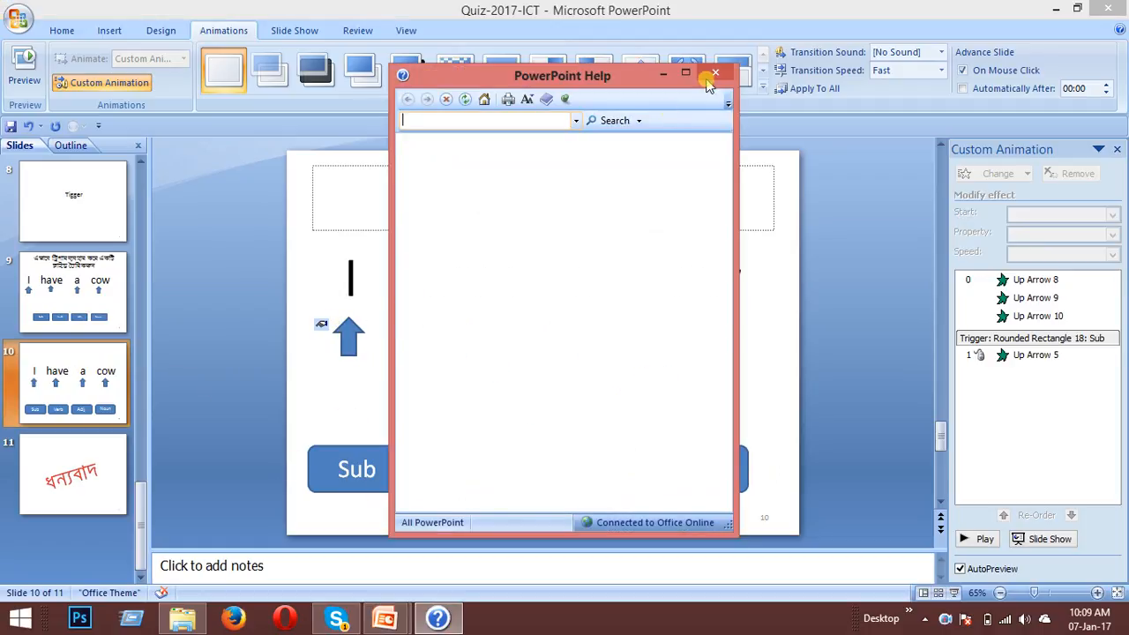
left_click(719, 74)
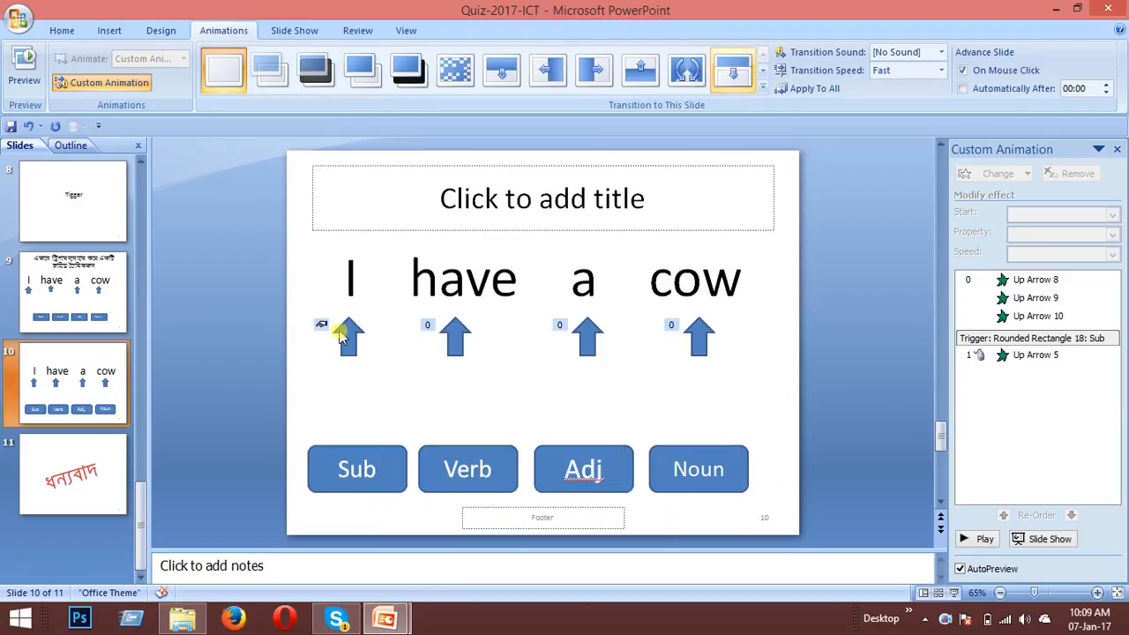
Set the Swivel effect of the arrow under "have" to start on click of Rounded Rectangle 19: Verb.
left_click(455, 336)
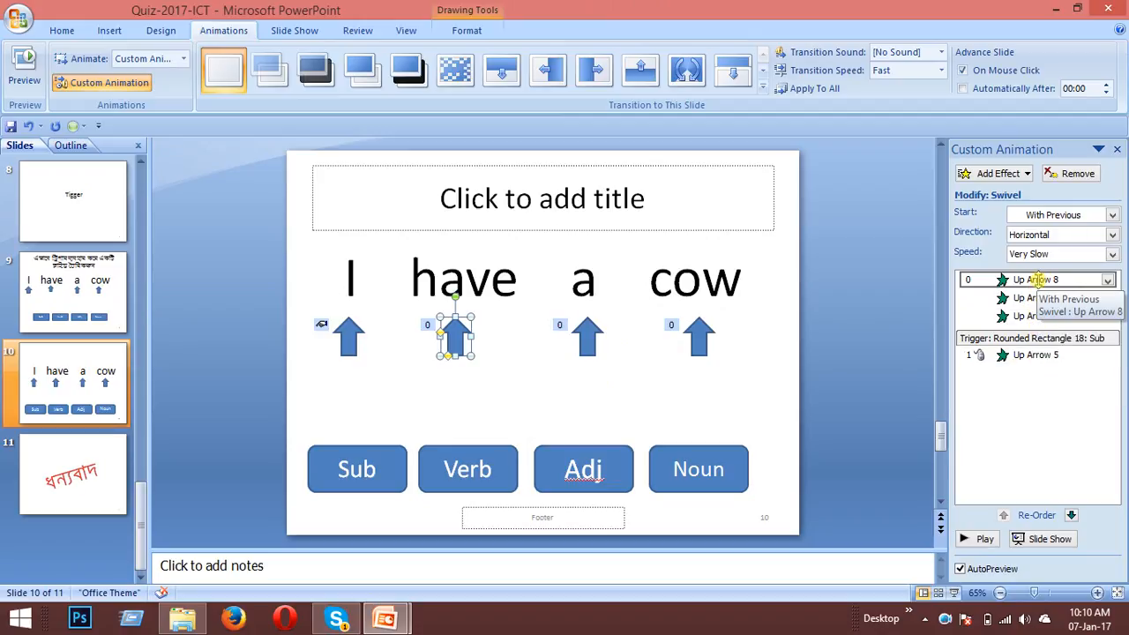
left_click(1109, 280)
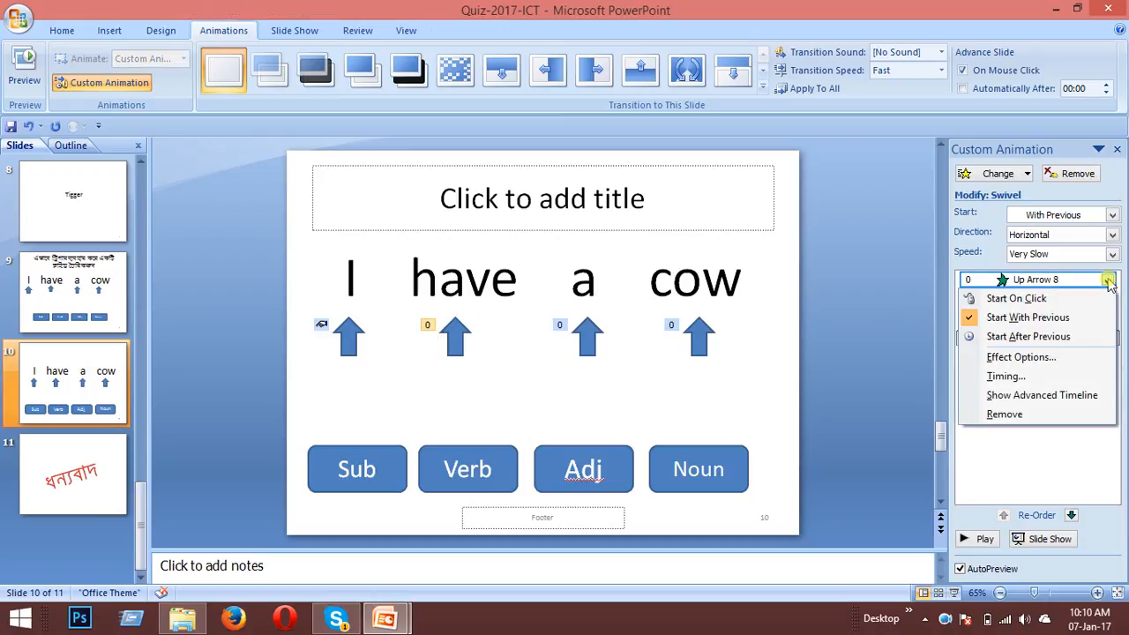
left_click(1041, 355)
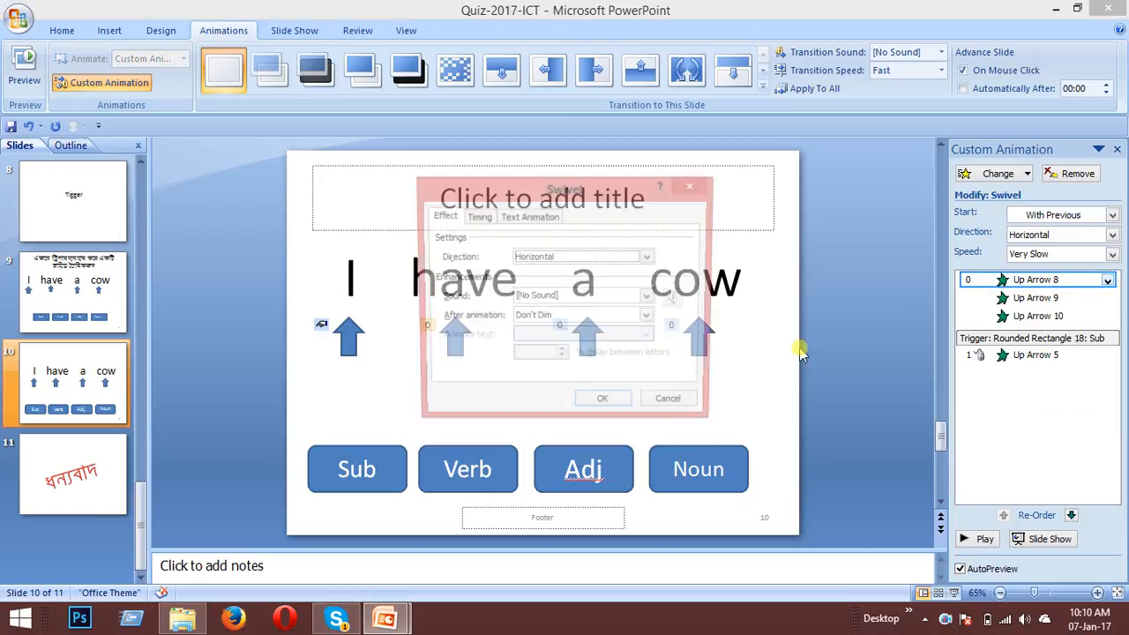
left_click(476, 217)
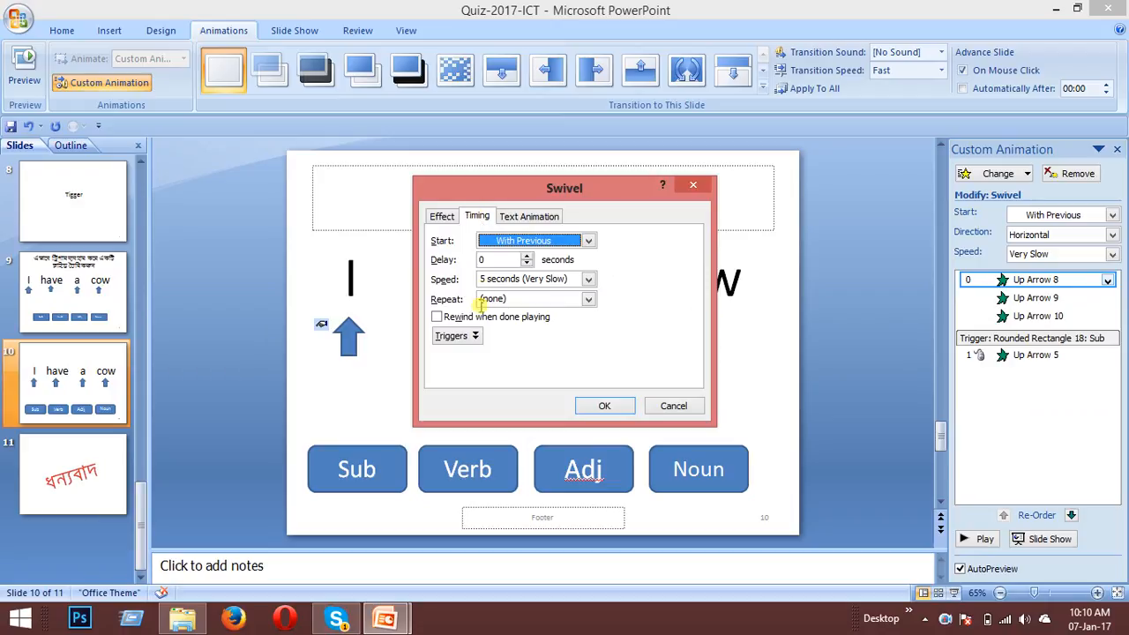
left_click(456, 336)
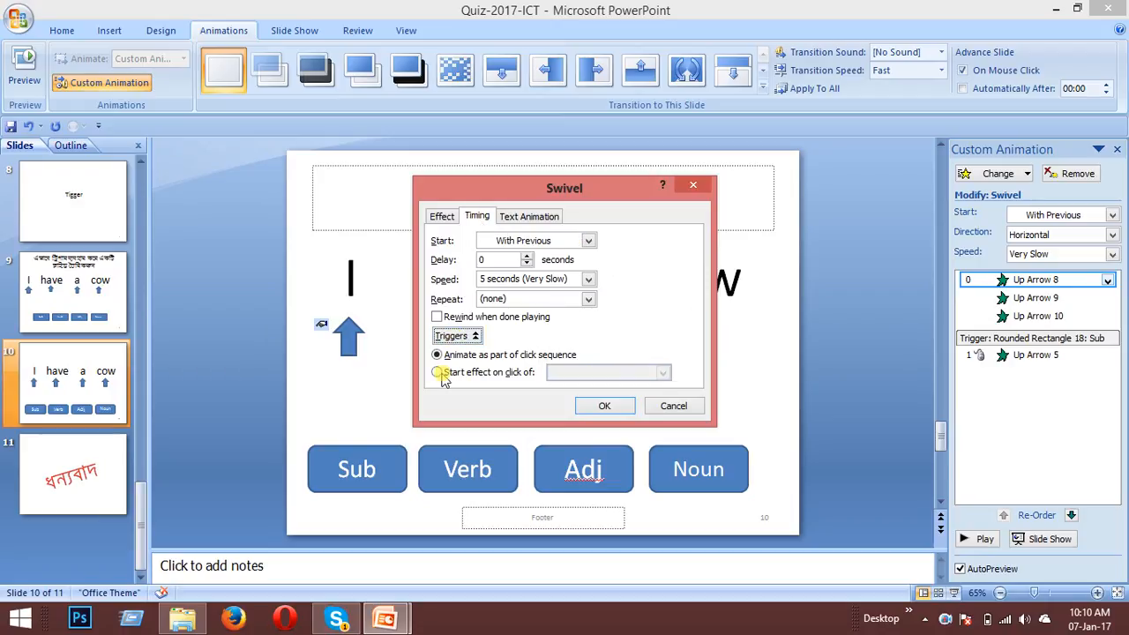
left_click(439, 372)
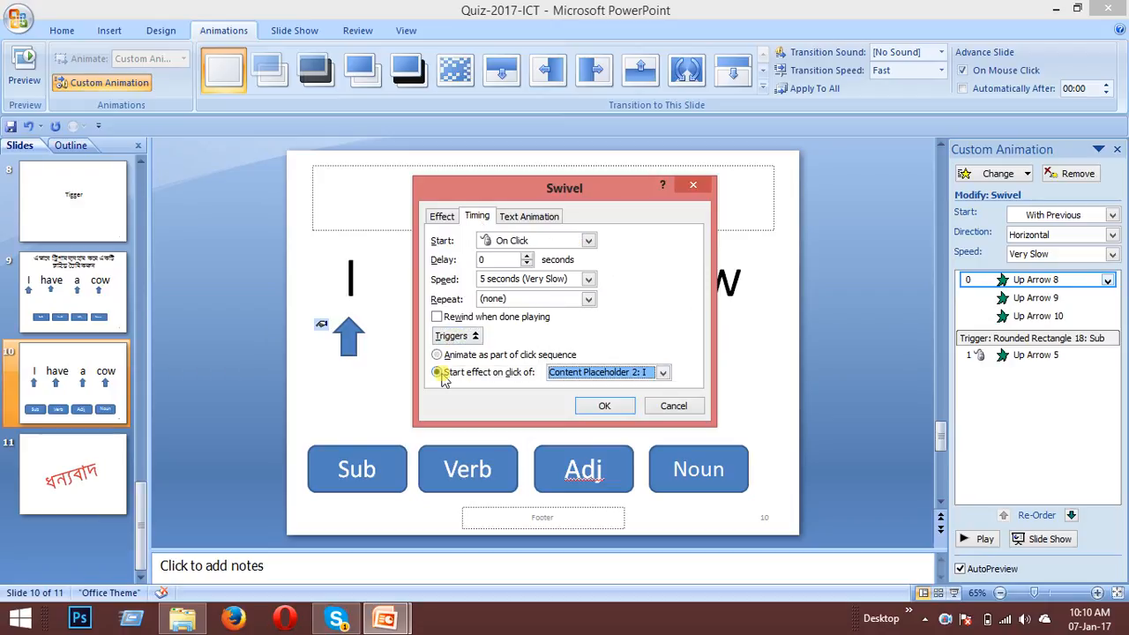
left_click(663, 374)
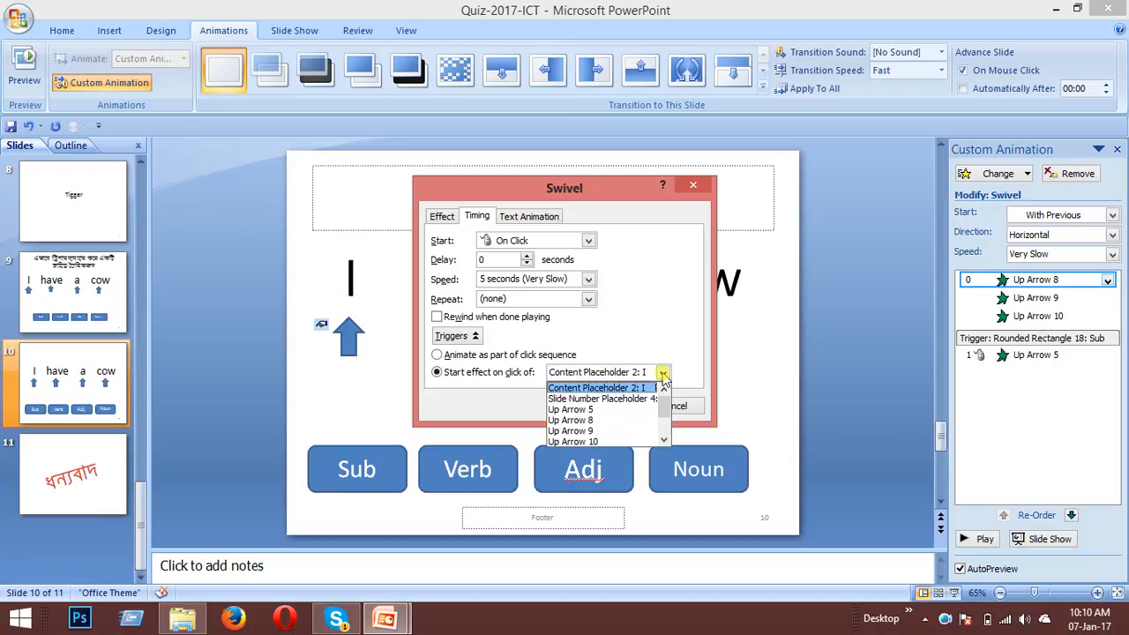
left_click(664, 441)
left_click(664, 441)
left_click(664, 441)
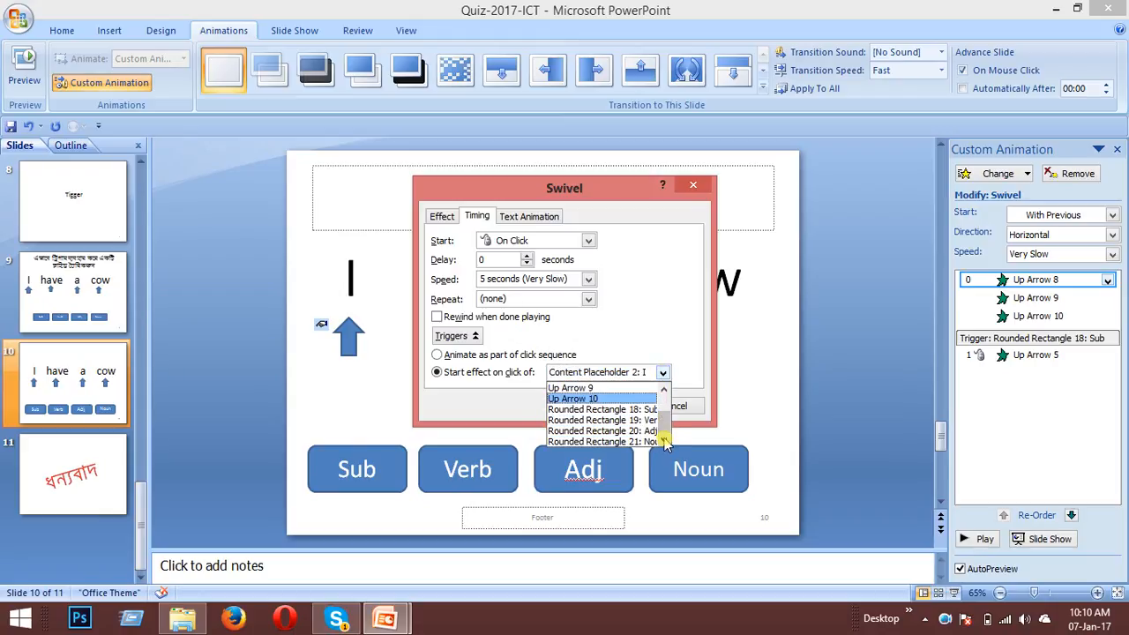
left_click(645, 423)
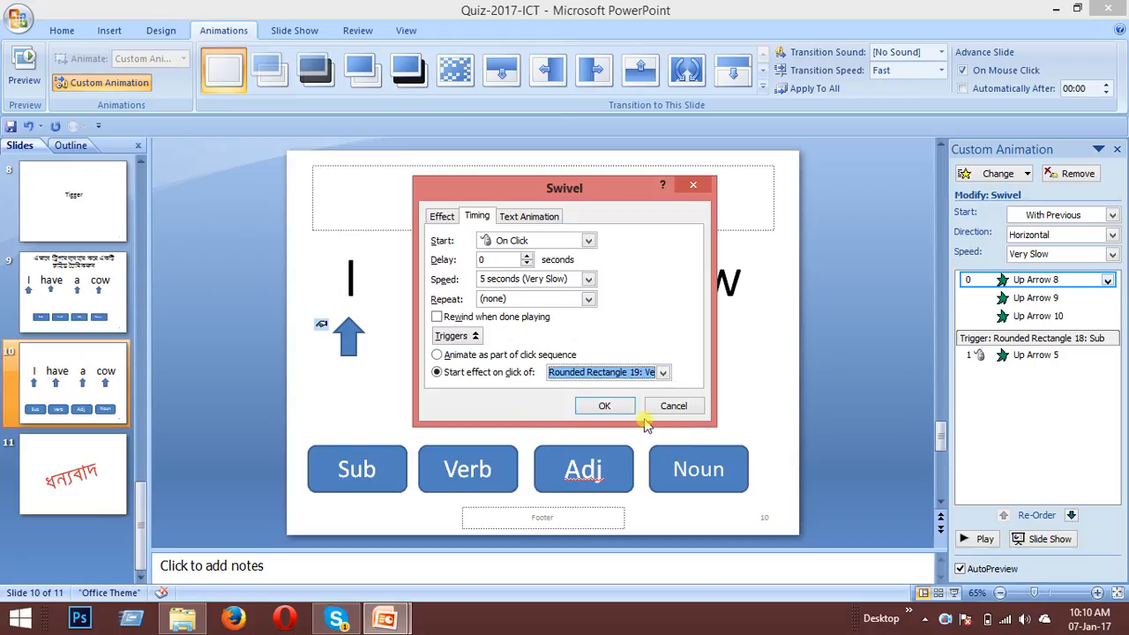
Make the arrow under "have" use Hide on Next Mouse Click after its animation and apply the effect settings.
left_click(443, 217)
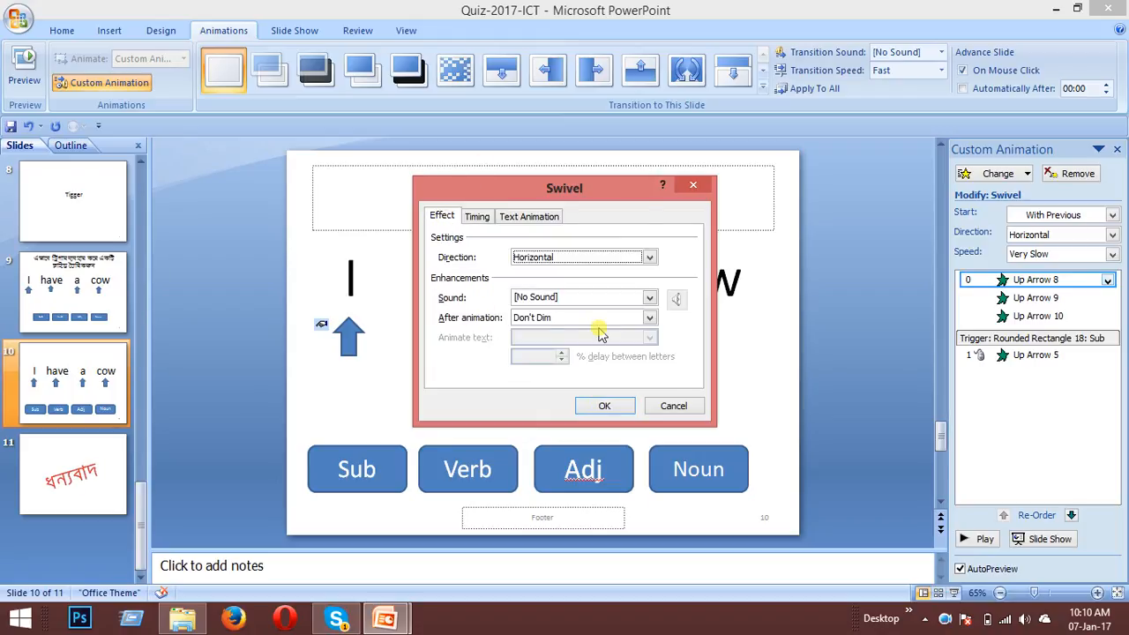
left_click(650, 319)
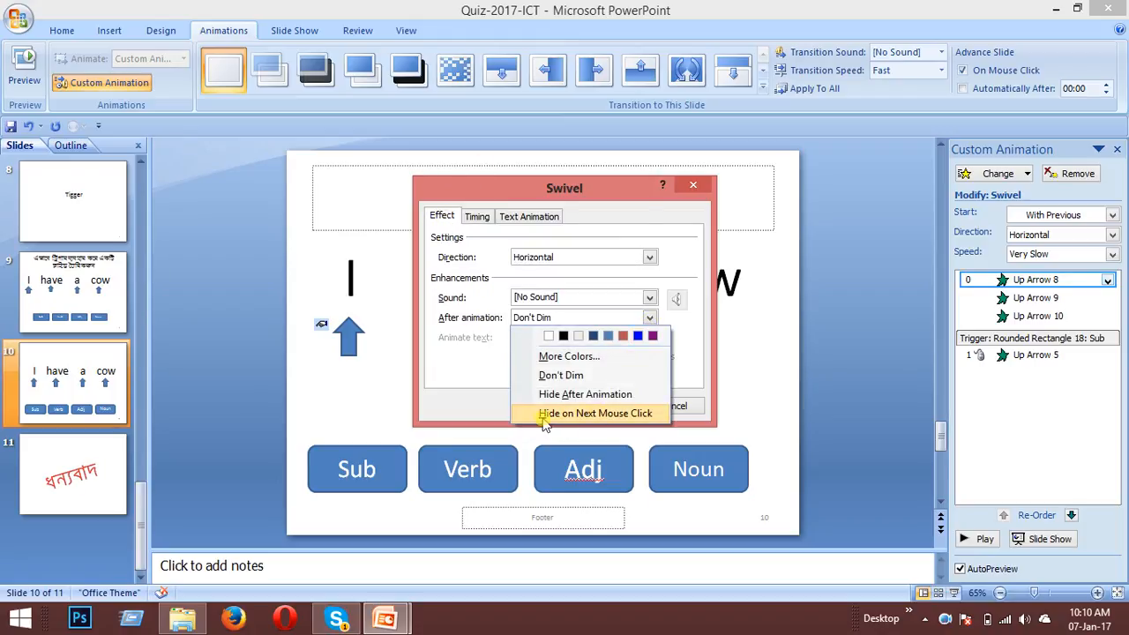
left_click(620, 415)
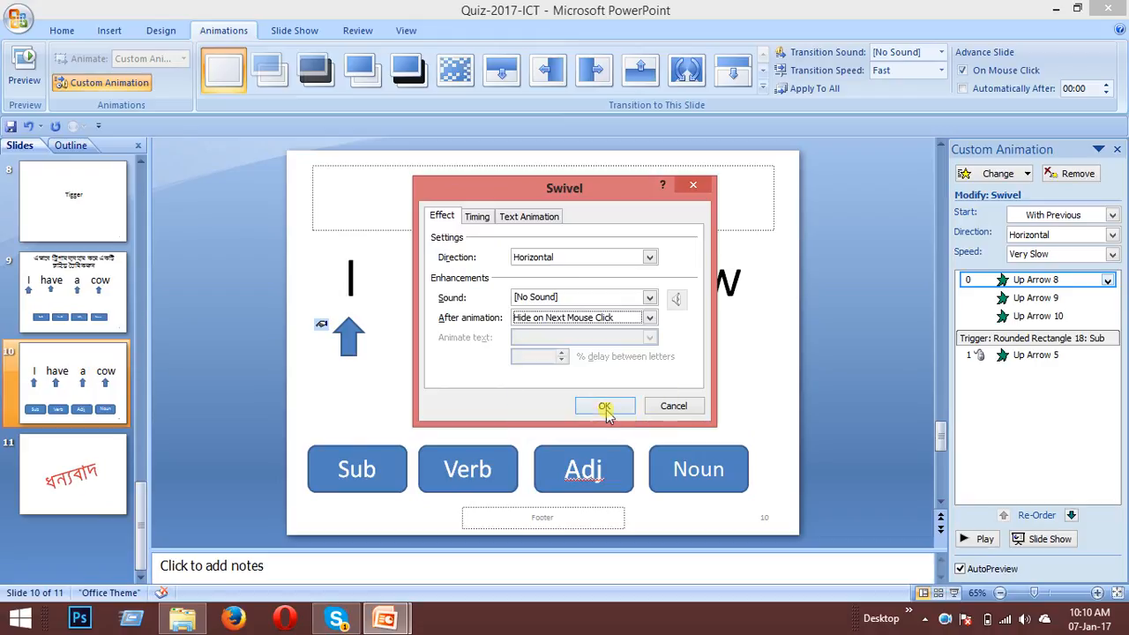
left_click(605, 408)
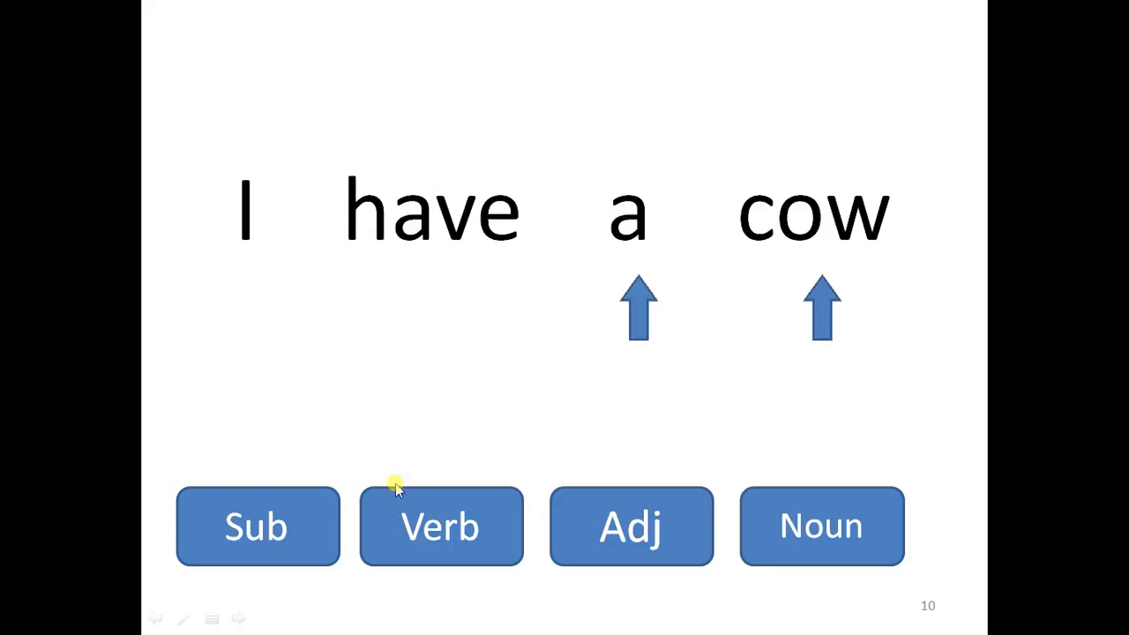
Test the Verb button's trigger on the arrow under "have" in the slide show.
left_click(442, 528)
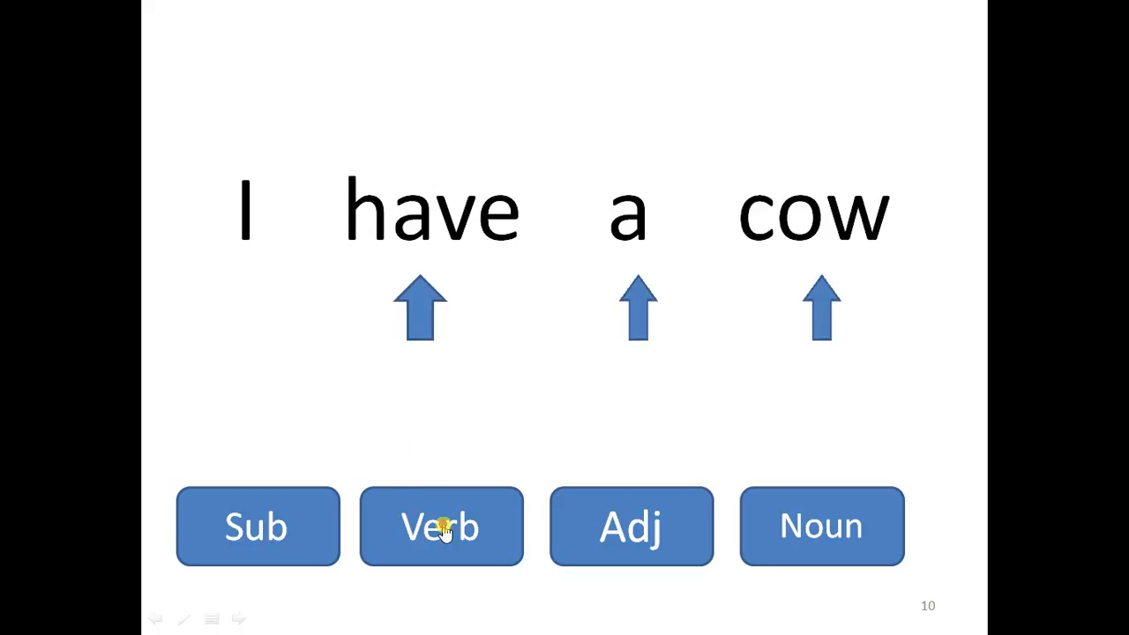
left_click(447, 533)
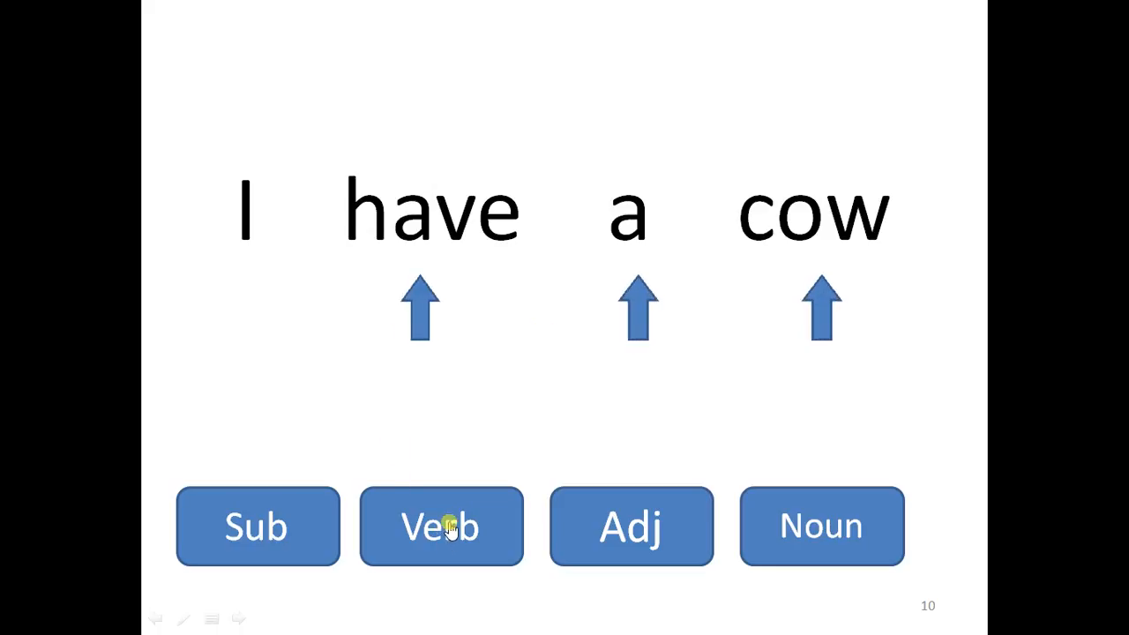
left_click(448, 529)
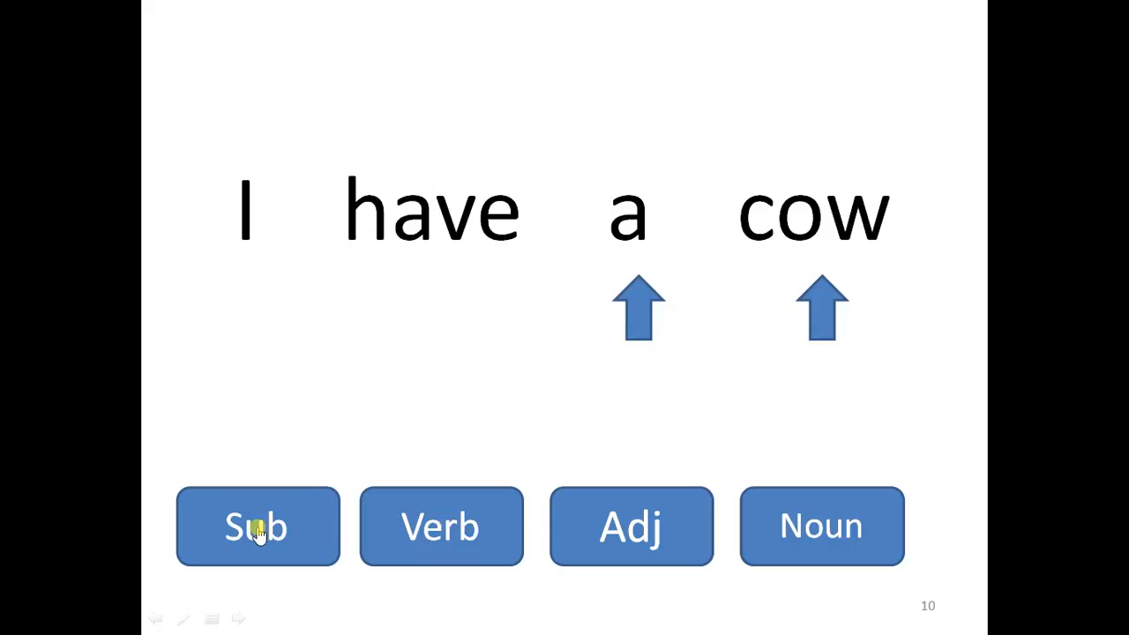